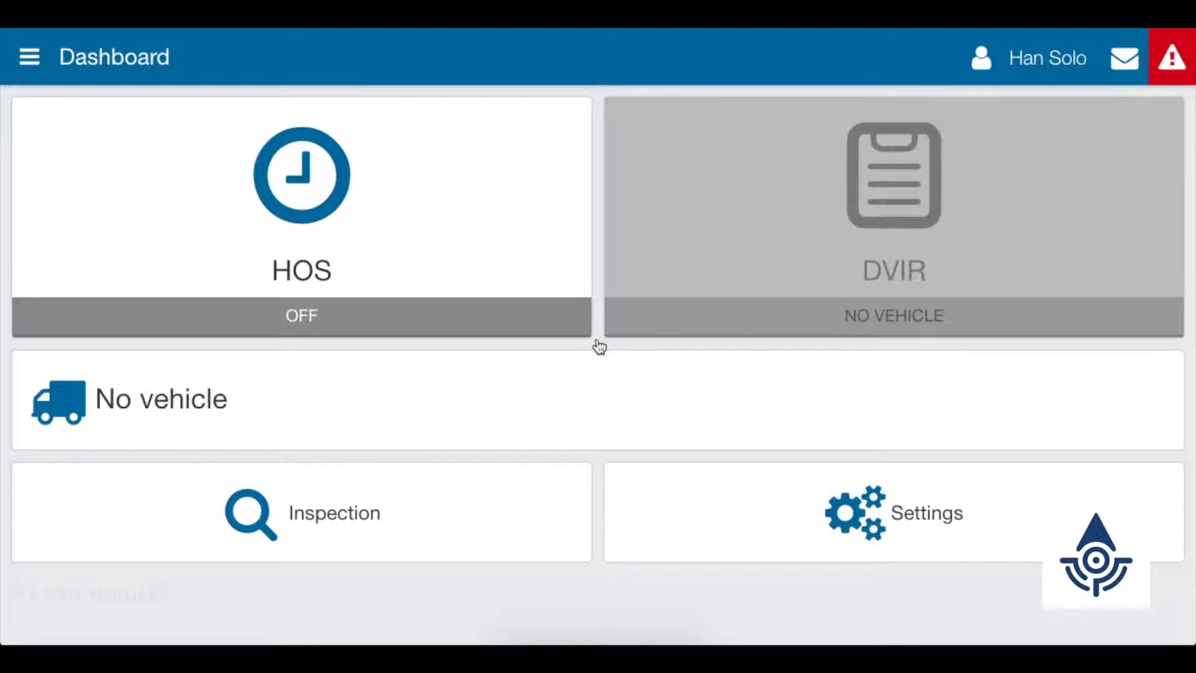
Go to Hours of Service and show the list of daily log entries
left_click(392, 214)
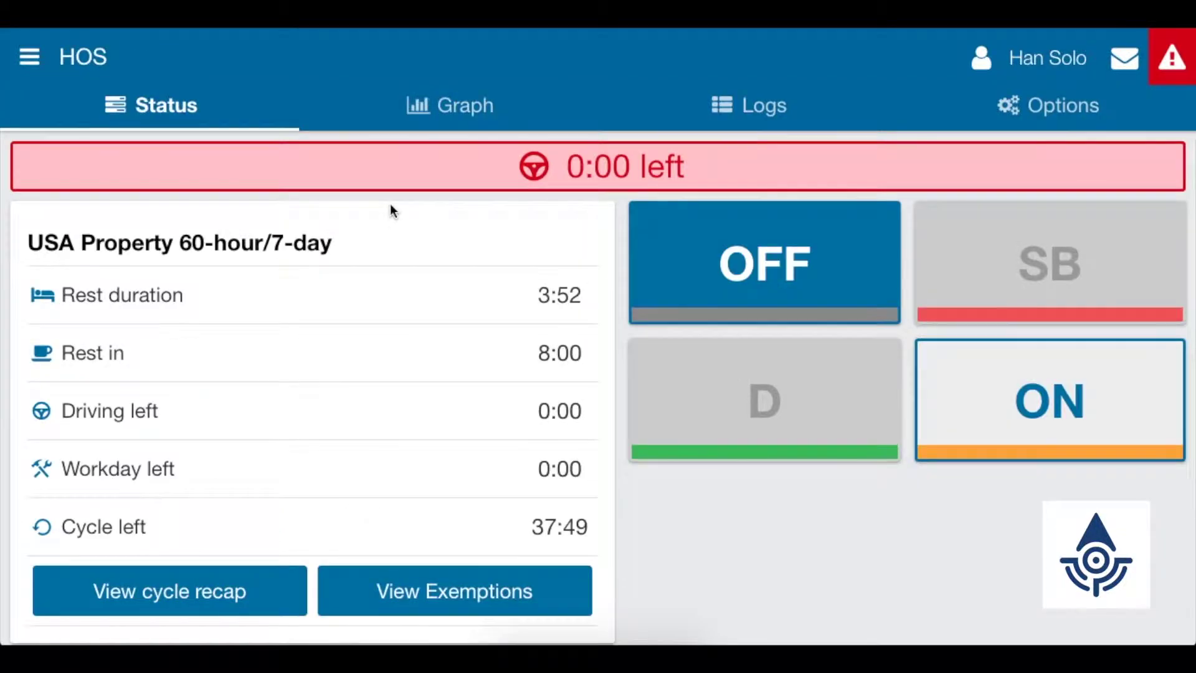
left_click(747, 108)
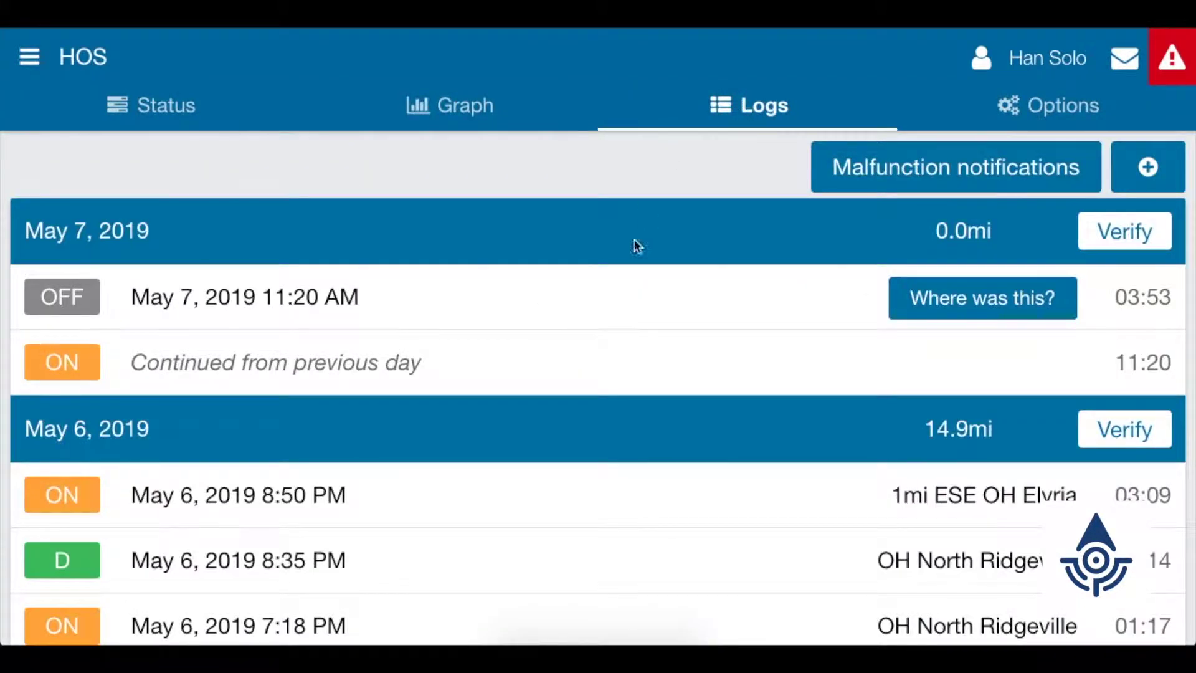
scroll(654, 356, "down", 3)
scroll(653, 353, "down", 3)
Open the May 6, 5:25 PM driving log and start writing its annotation
left_click(263, 483)
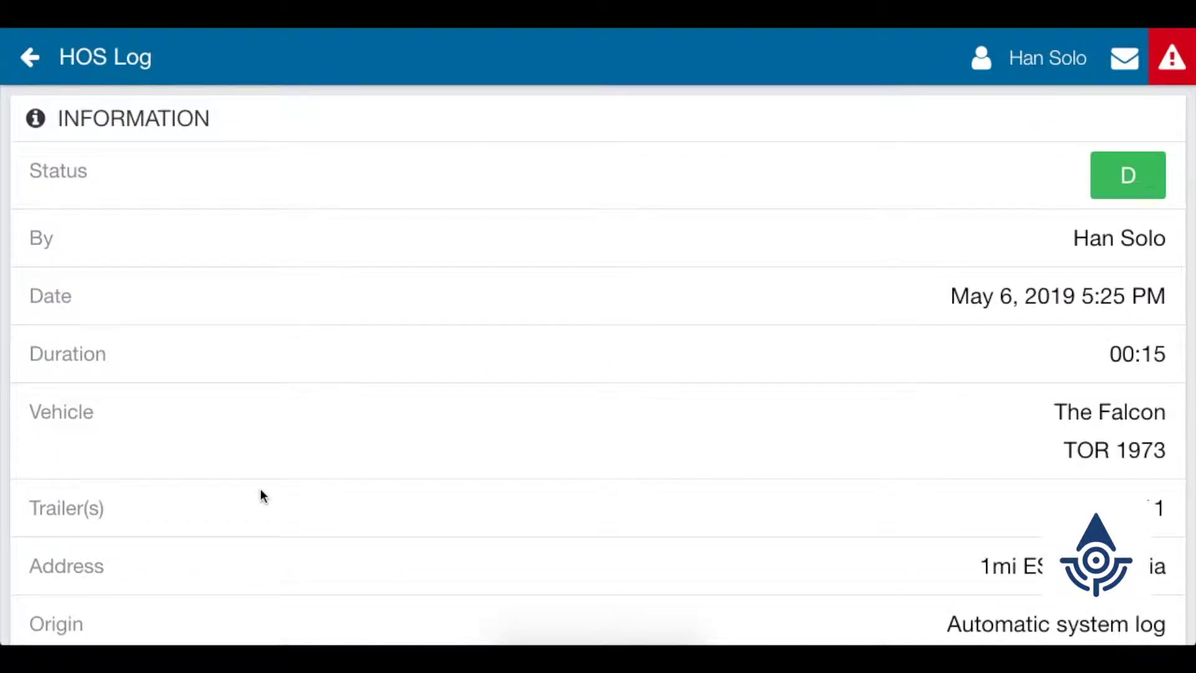
scroll(260, 489, "down", 2)
left_click(262, 490)
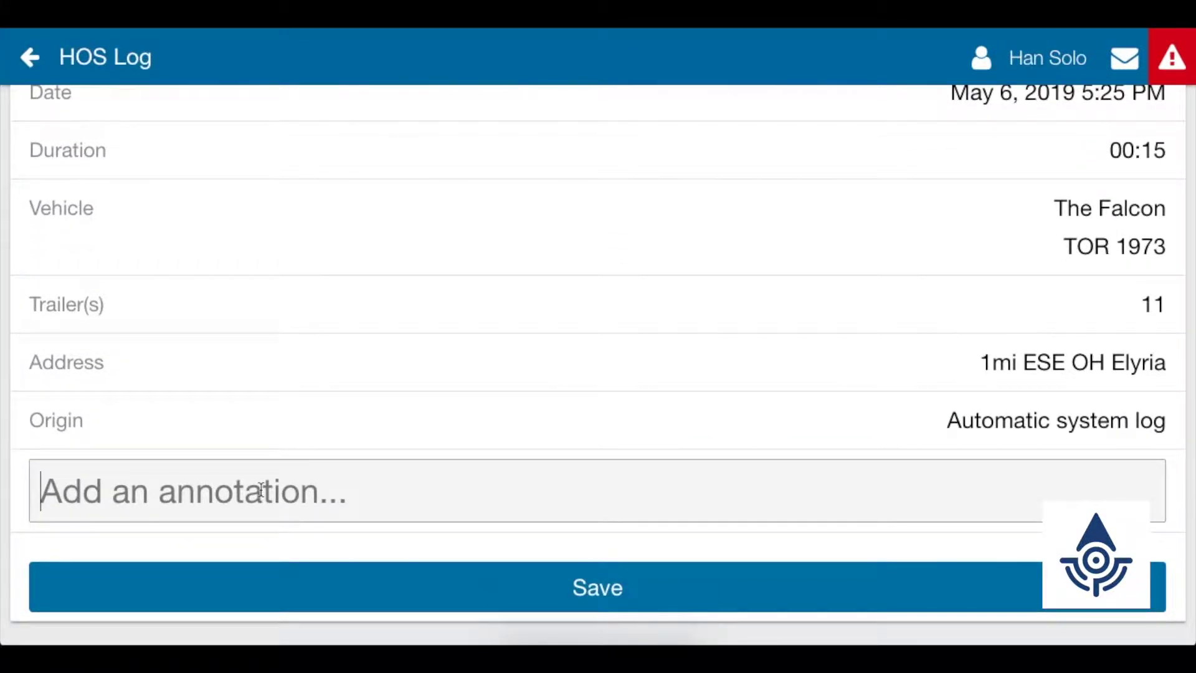
type("Trailer T16 attached")
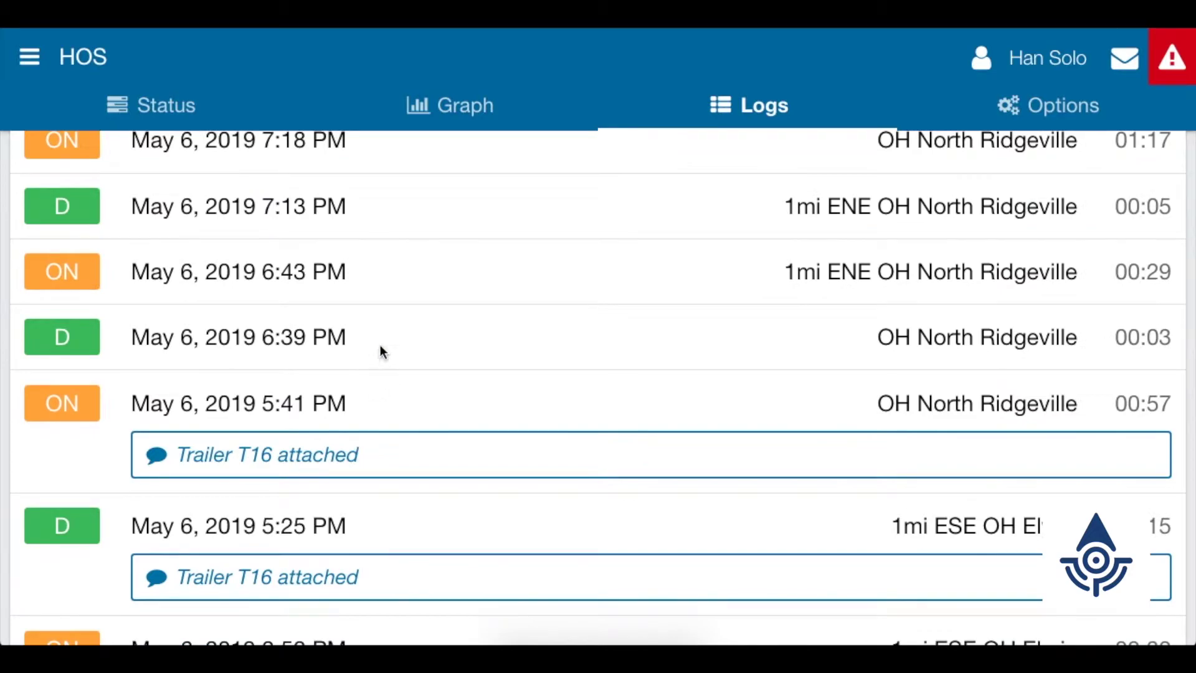
Save the 5:41 PM annotation and give the 6:39 PM log the 'Trailer T16 attached' suggestion
left_click(379, 345)
left_click(302, 483)
type("Tr")
left_click(385, 560)
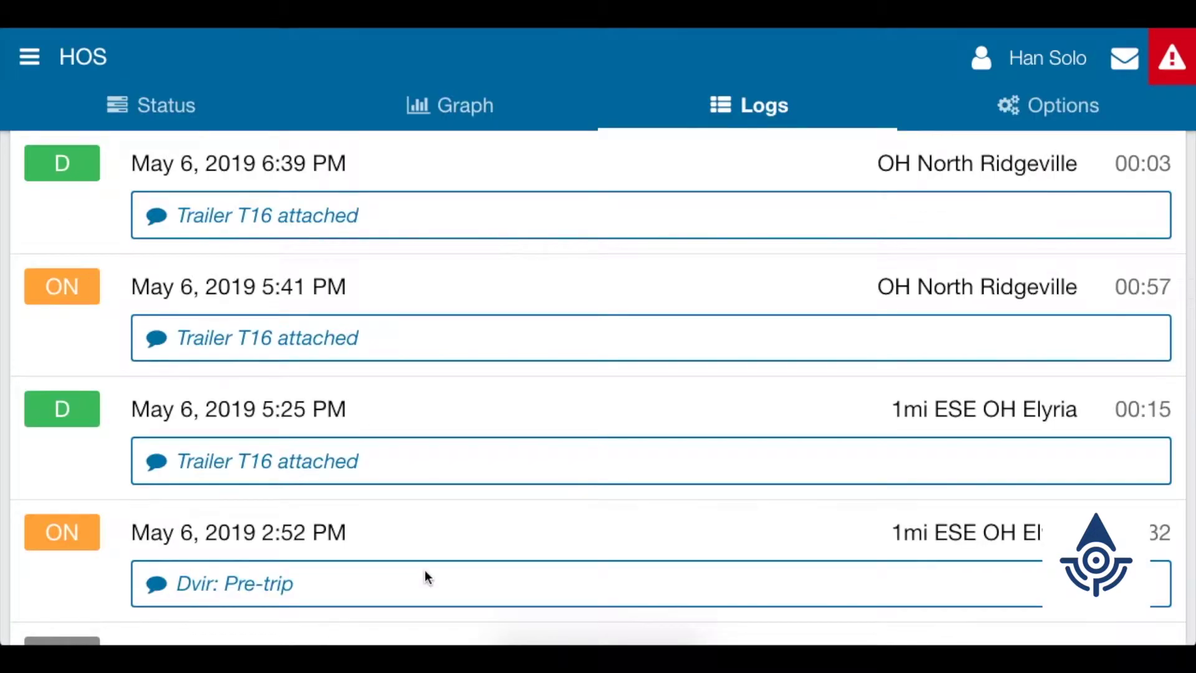